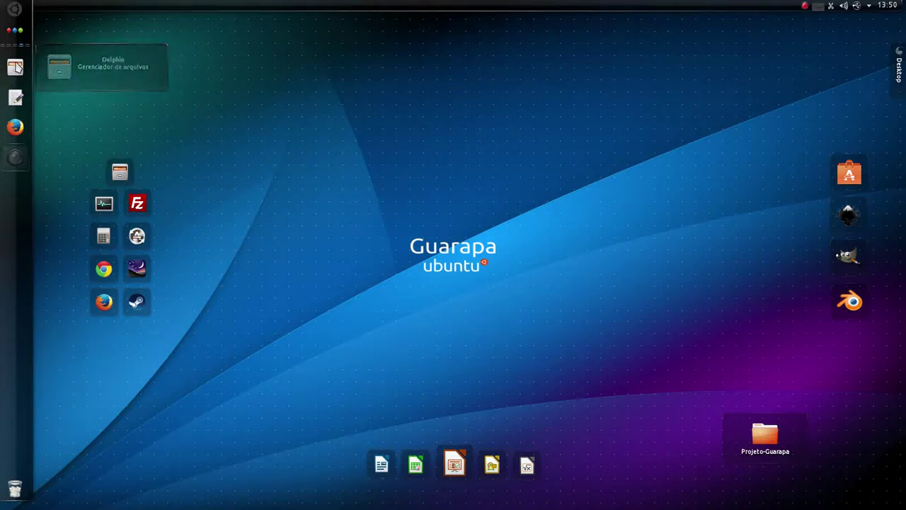
Open the Dolphin file manager and move its window to the middle of the desktop
mouse_move(16, 67)
left_mouse_down()
mouse_move(15, 78)
mouse_move(18, 67)
left_mouse_up()
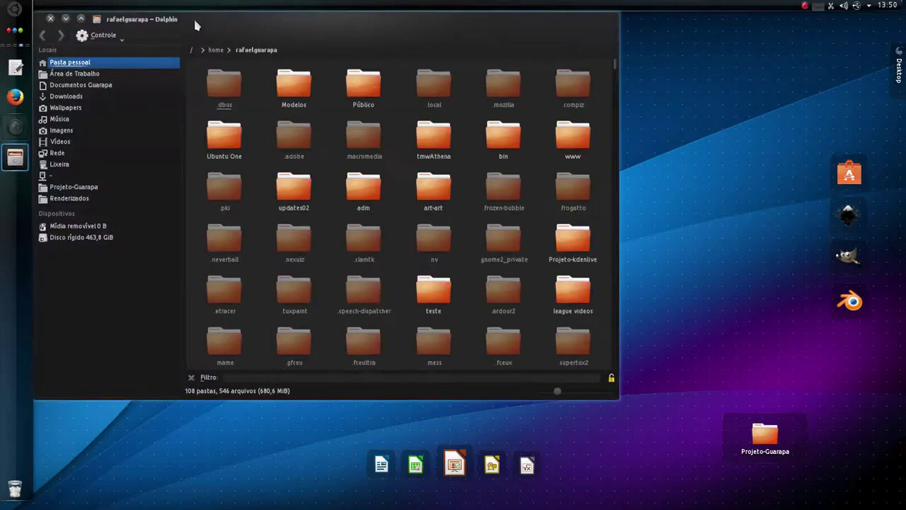
left_click_drag(222, 30, 352, 71)
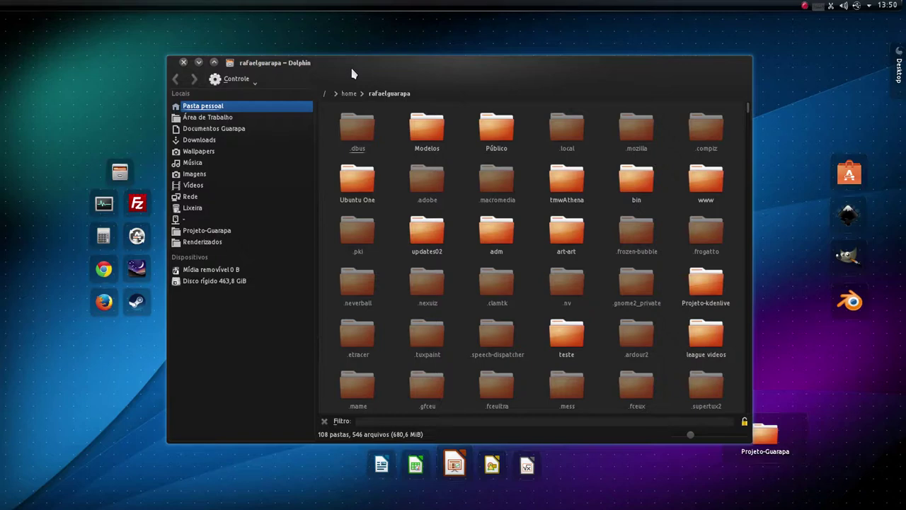
mouse_move(2, 138)
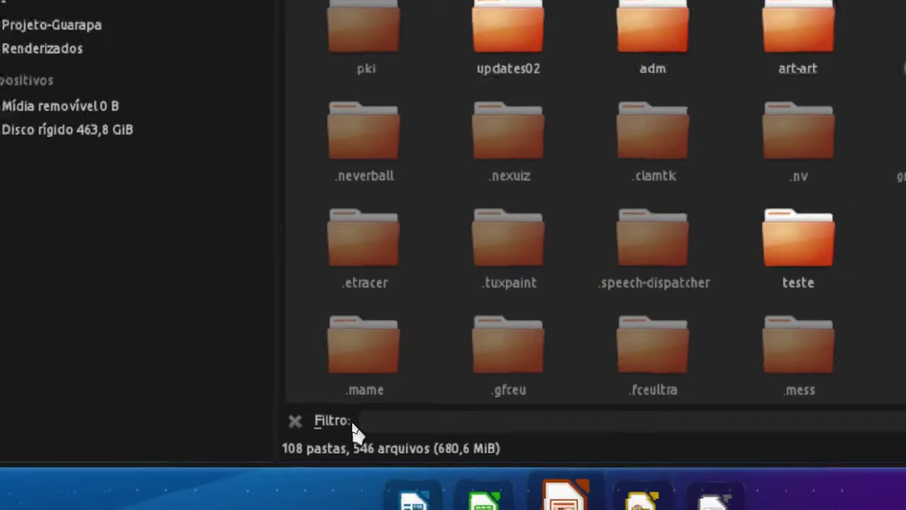
Filter the home folder by "Blender" and briefly select curso-de-blender-edicao-de-videos-470x230.png
type("Blender")
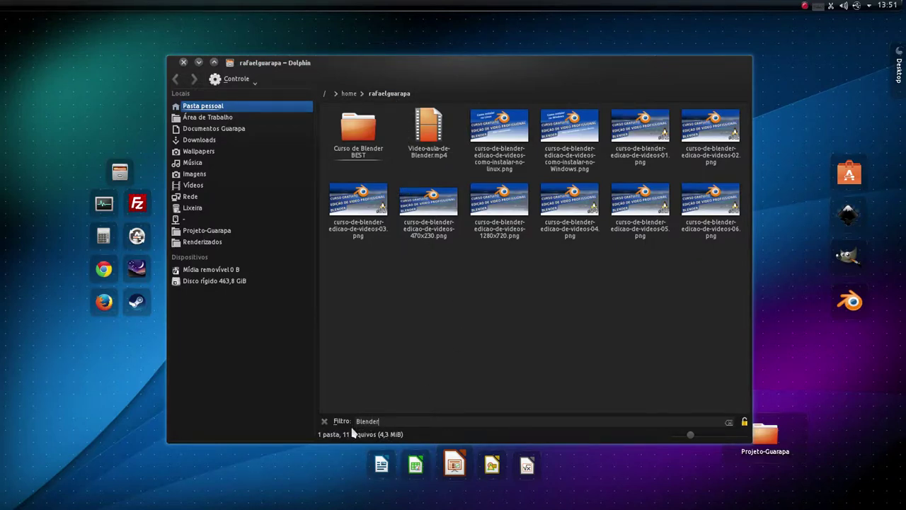
left_click(432, 230)
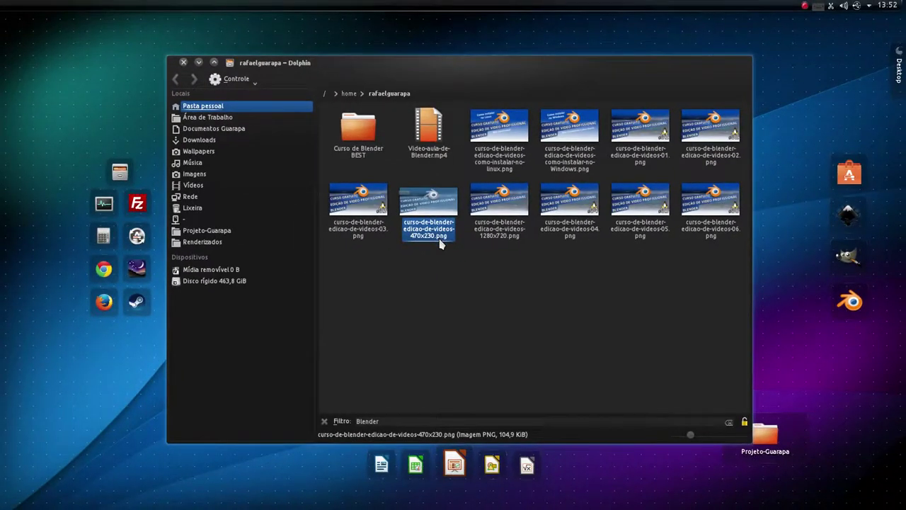
left_click(448, 263)
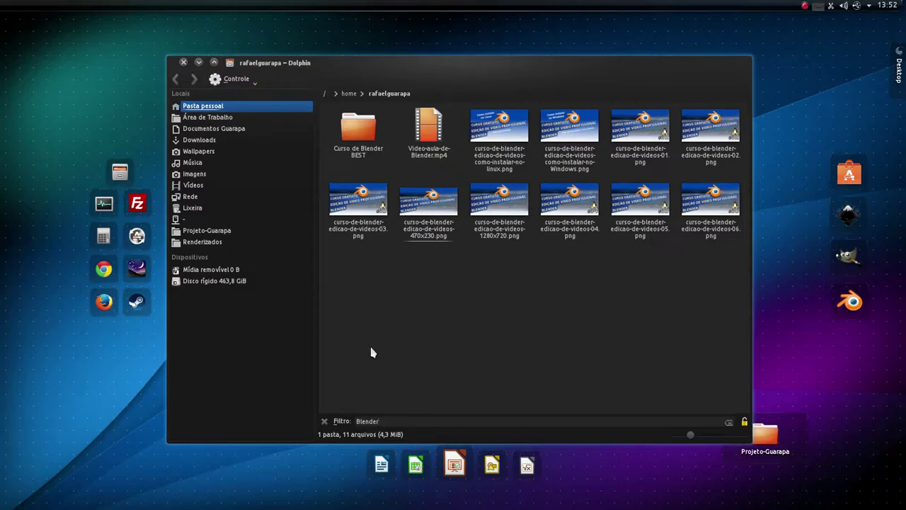
Switch to the Wallpapers place and back to Pasta pessoal to check whether the unlocked filter is kept
left_click(193, 151)
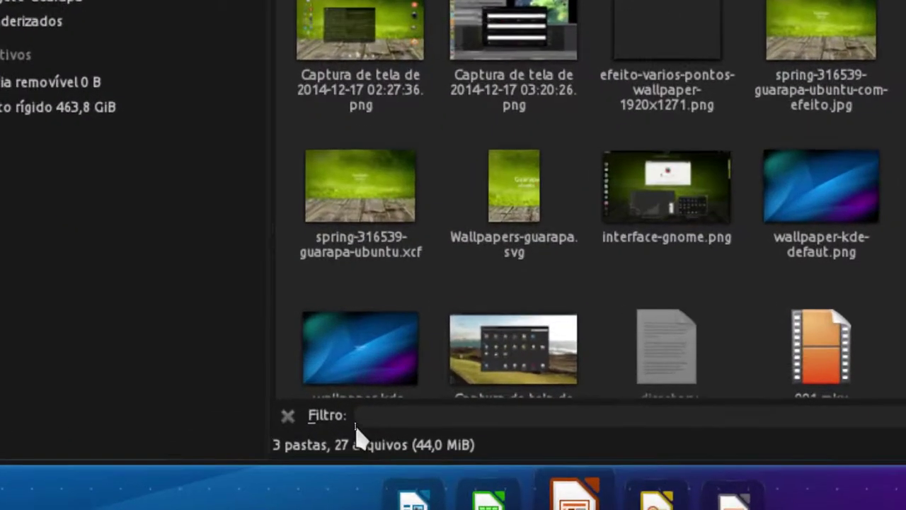
left_click(356, 423)
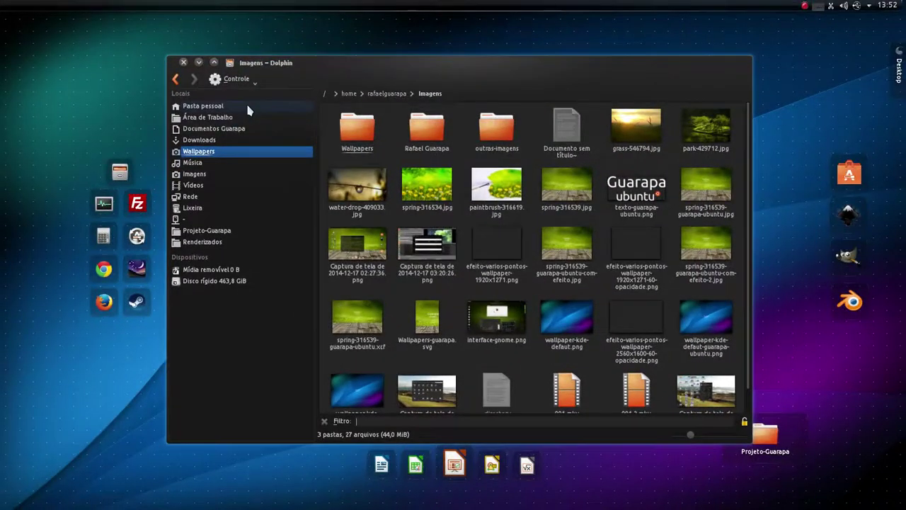
left_click(248, 107)
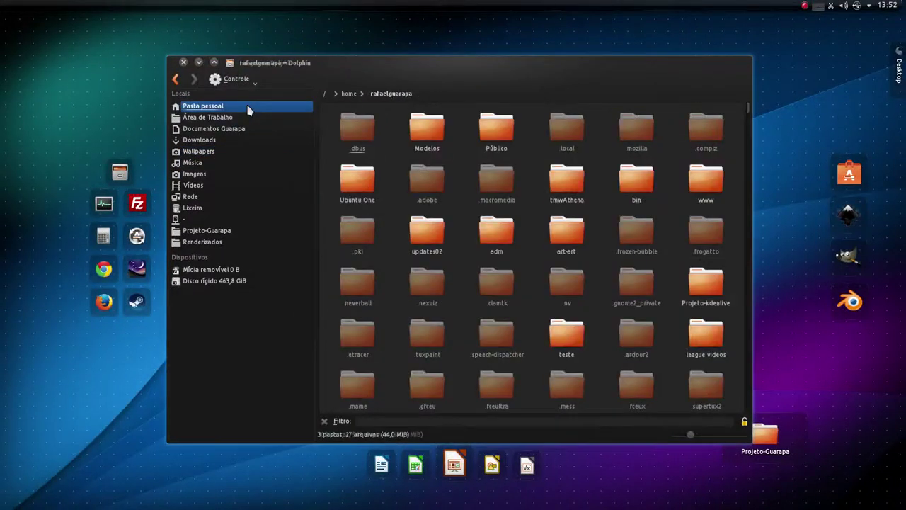
Filter the home folder by "Blender" and lock the filter so it is kept when changing folders
left_click(370, 417)
type("Blender")
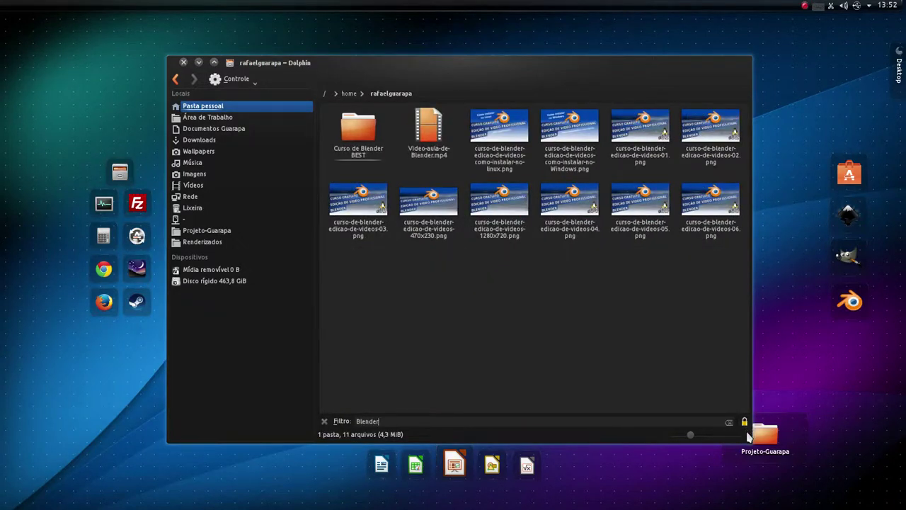
mouse_move(748, 436)
Browse Área de Trabalho, Documentos Guarapa, Downloads, Wallpapers, Música, Imagens and Vídeos with the locked "Blender" filter
left_click(257, 118)
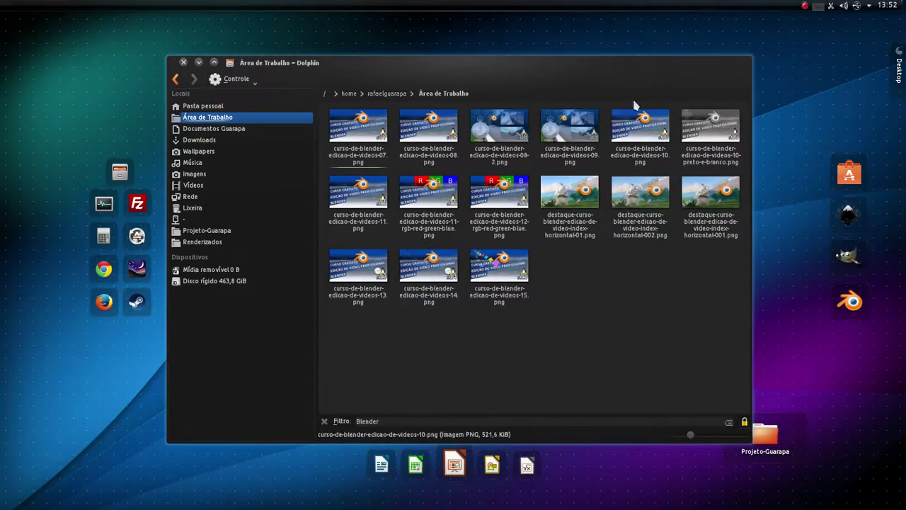
left_click(234, 135)
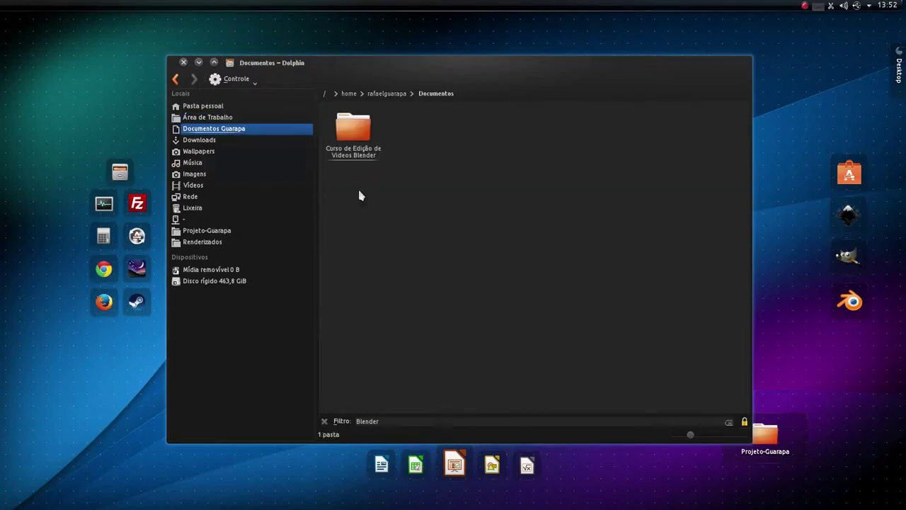
left_click(207, 141)
left_click(252, 151)
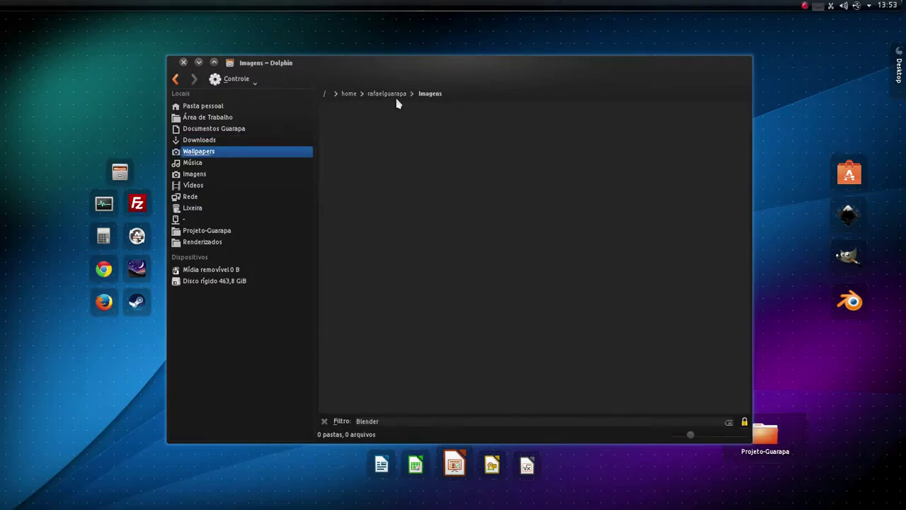
left_click(208, 165)
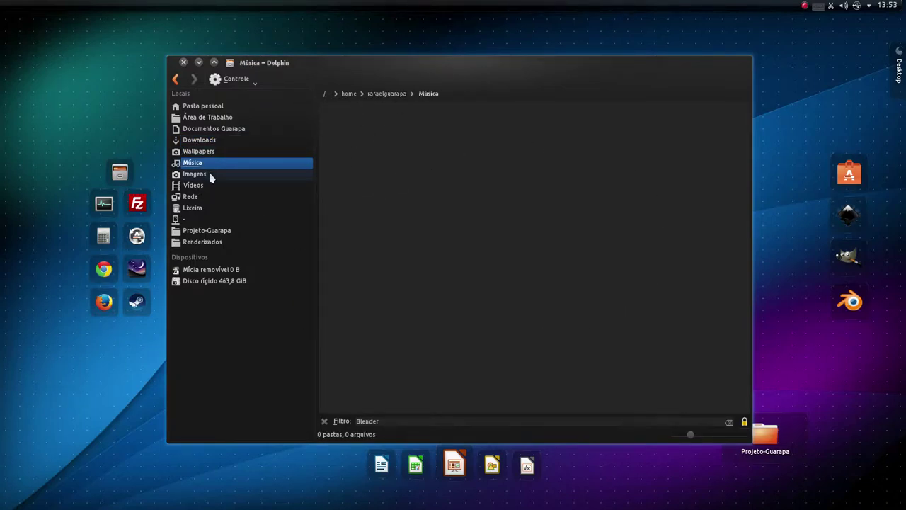
left_click(208, 173)
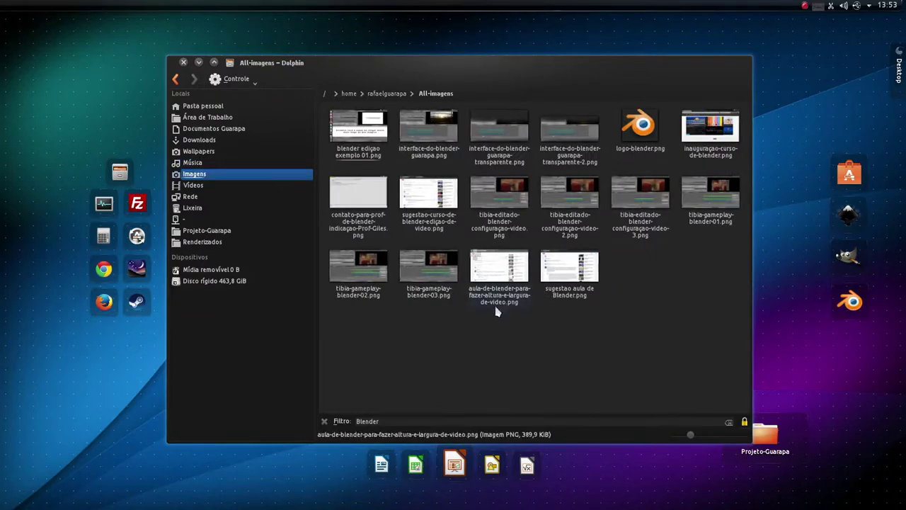
left_click(229, 186)
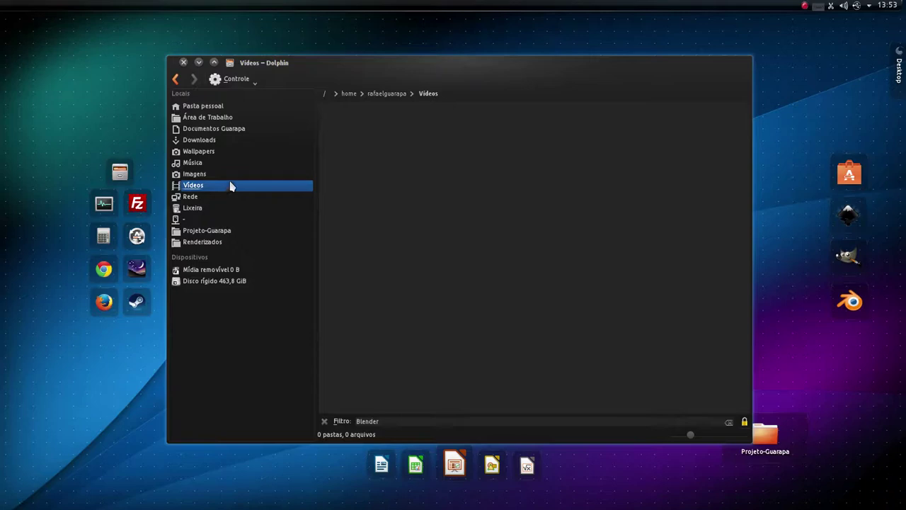
Return to Pasta pessoal, change the filter to "Screenshot" and look through the matching files
left_click(225, 107)
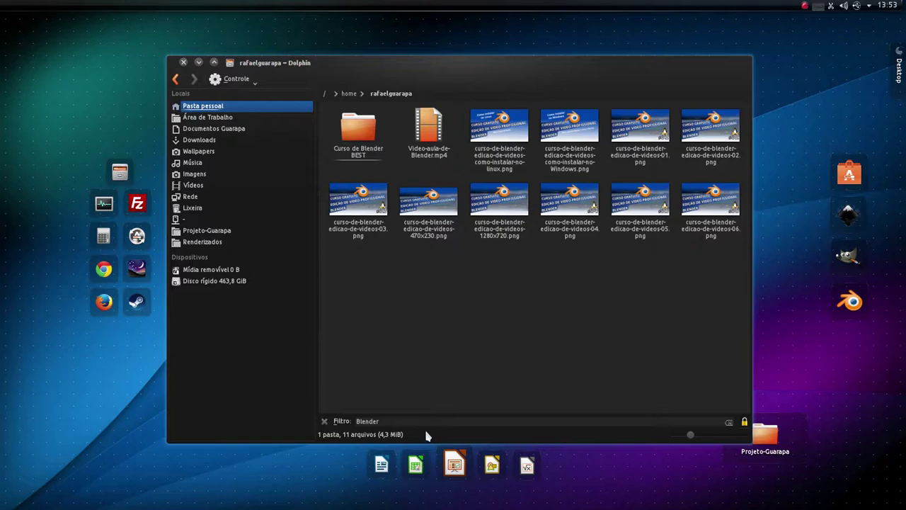
double_click(367, 420)
type("Screensh")
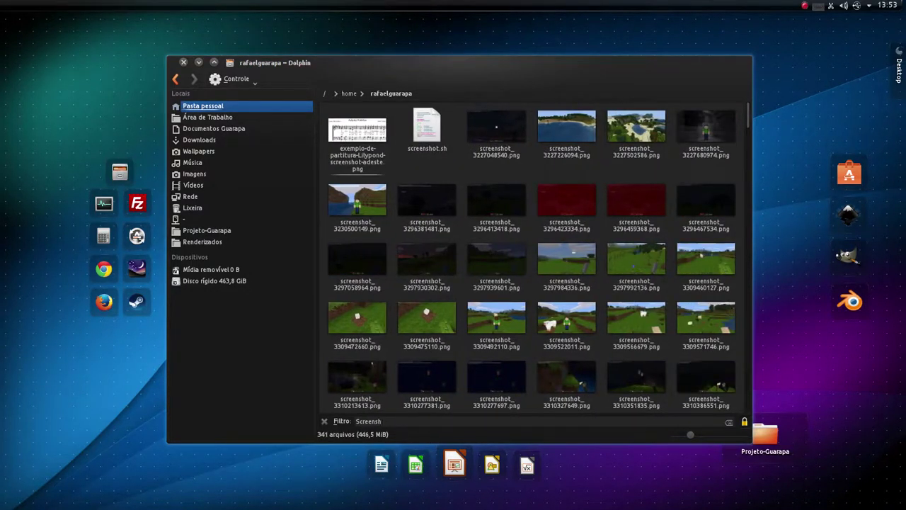
type("ot")
scroll(482, 299, "down", 3)
scroll(481, 299, "down", 10)
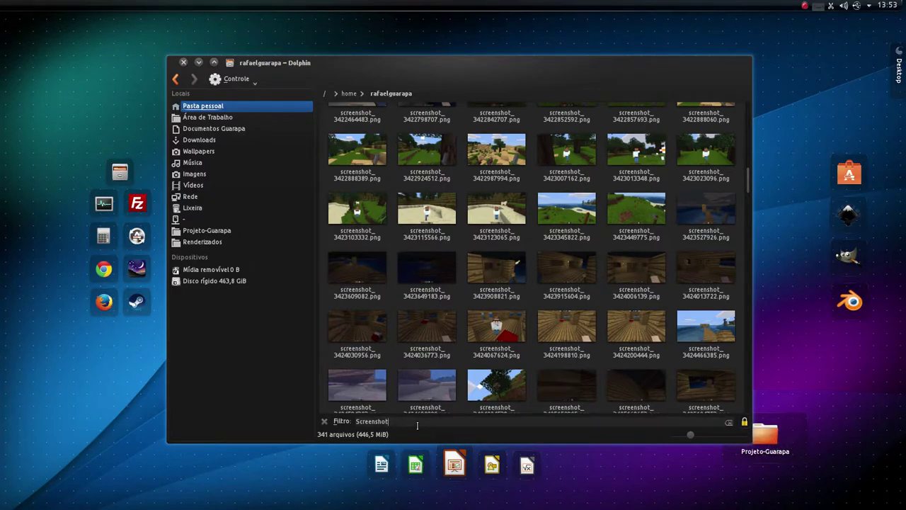
Clear the "Screenshot" filter text and unlock the filter
left_click_drag(417, 425, 354, 425)
left_click(349, 356)
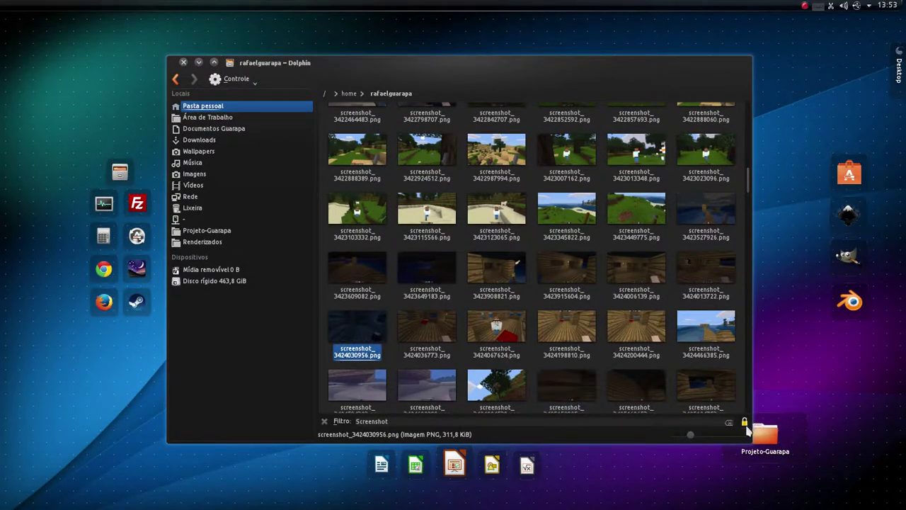
left_click(729, 422)
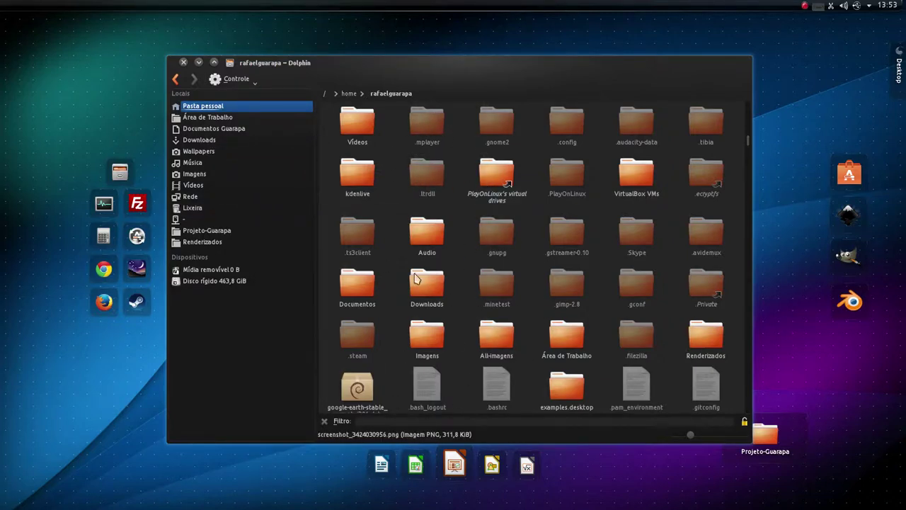
Open the Wallpapers place and filter it by "Blender" with the filter unlocked
left_click(219, 150)
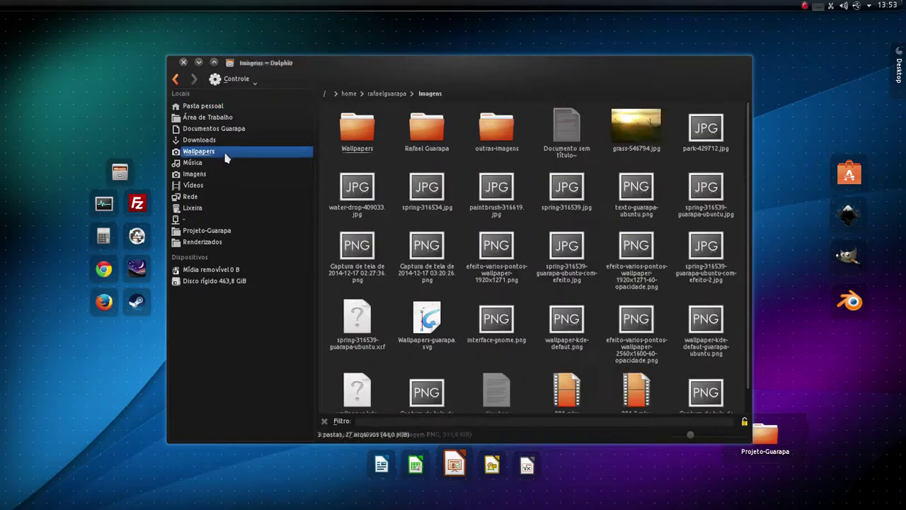
left_click(547, 422)
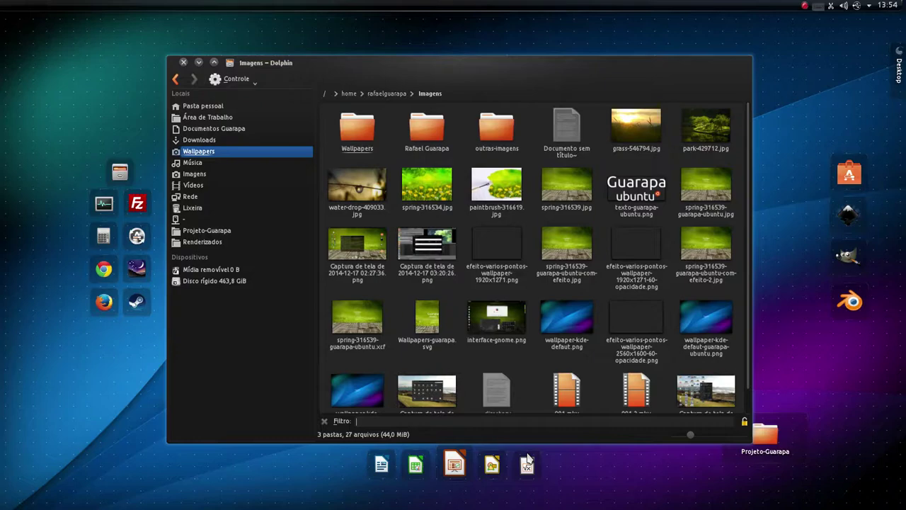
type("Blender")
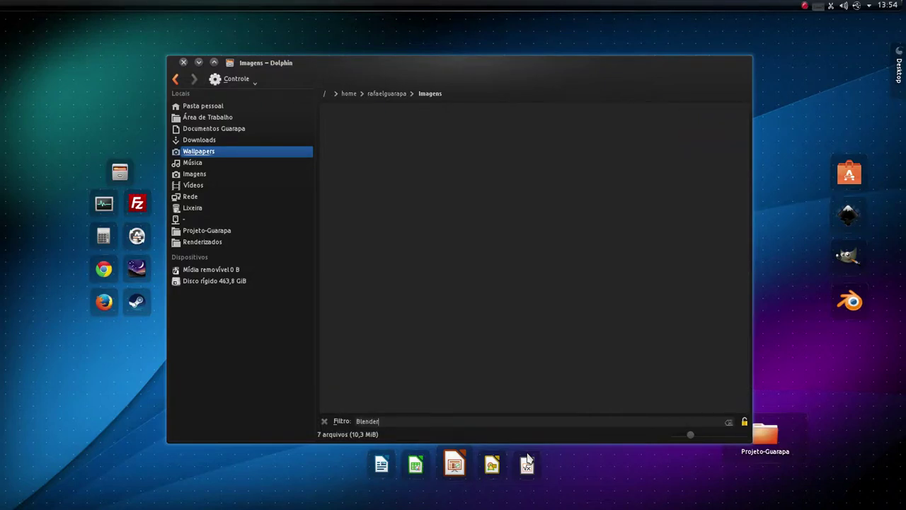
Go to Pasta pessoal, filter it by "Blender" and lock the filter
left_click(224, 106)
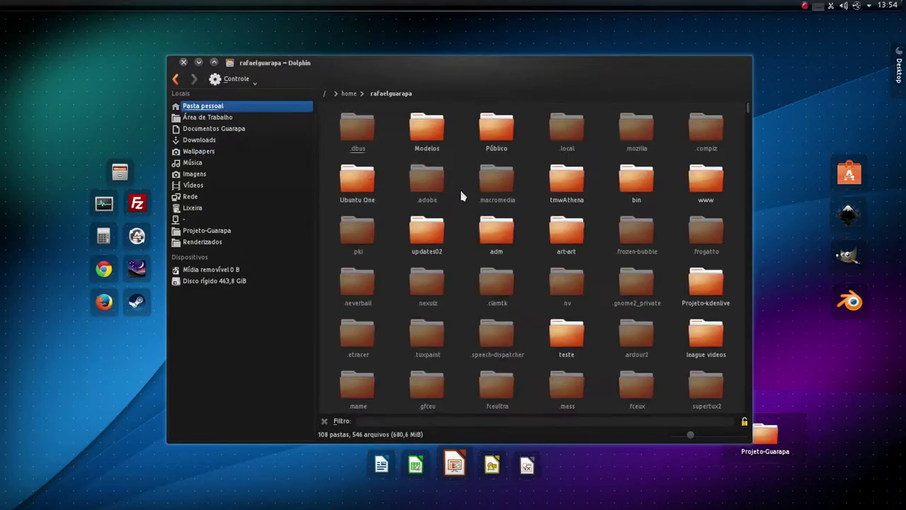
left_click(399, 424)
type("Blender")
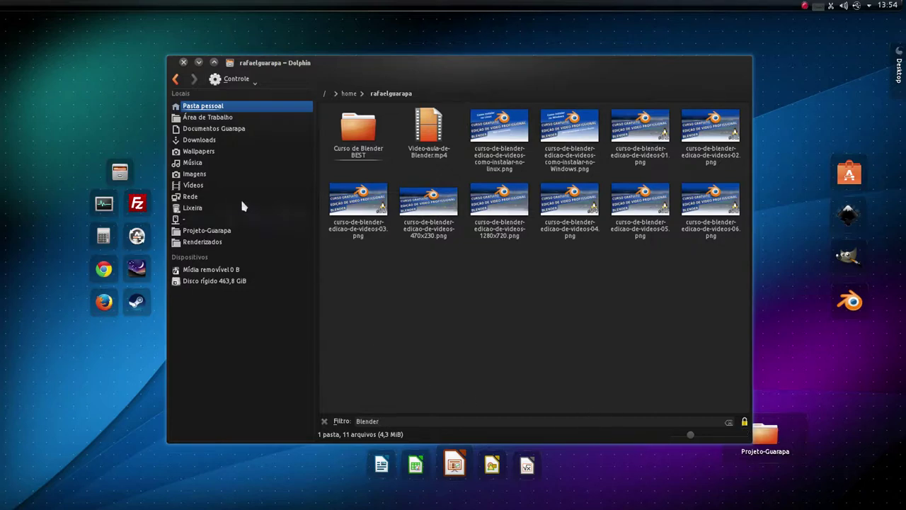
Browse Downloads, Wallpapers, Música, Vídeos and Projeto-Guarapa with the "Blender" filter locked
left_click(236, 143)
left_click(237, 152)
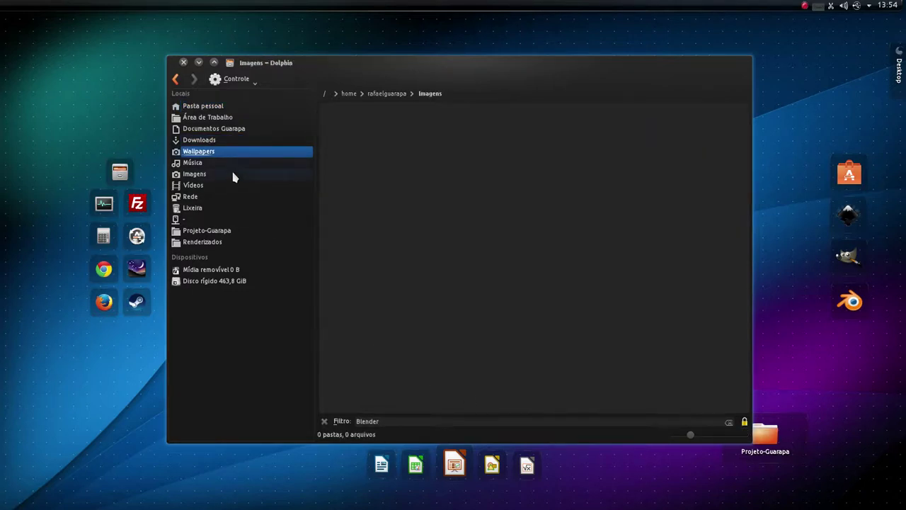
left_click(234, 163)
left_click(240, 184)
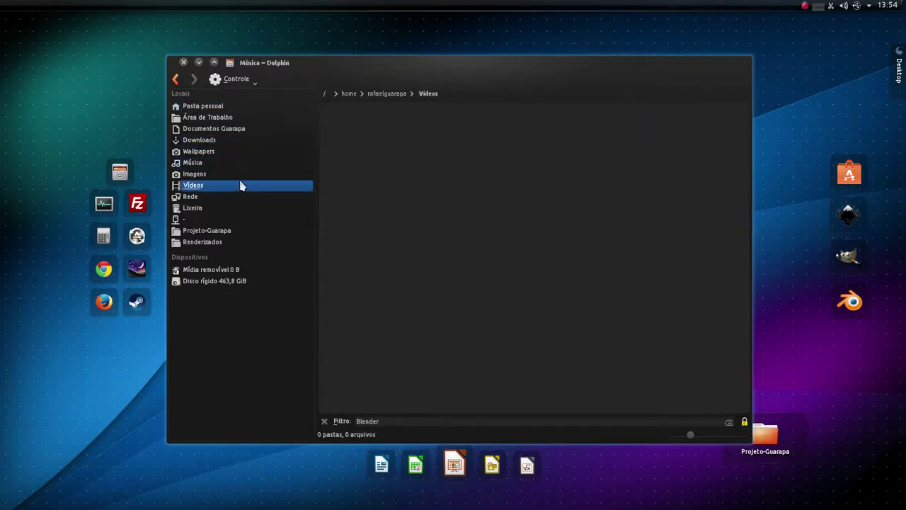
left_click(261, 235)
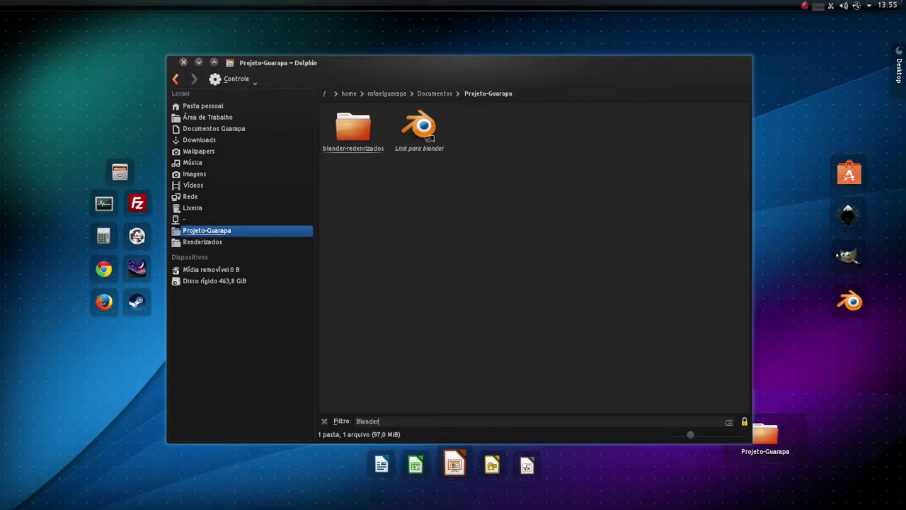
Change the locked filter to "GIMP" and browse Downloads, Documentos Guarapa, Área de Trabalho, Pasta pessoal, Wallpapers, Música and Imagens
key("ctrl+a")
type("GIMP")
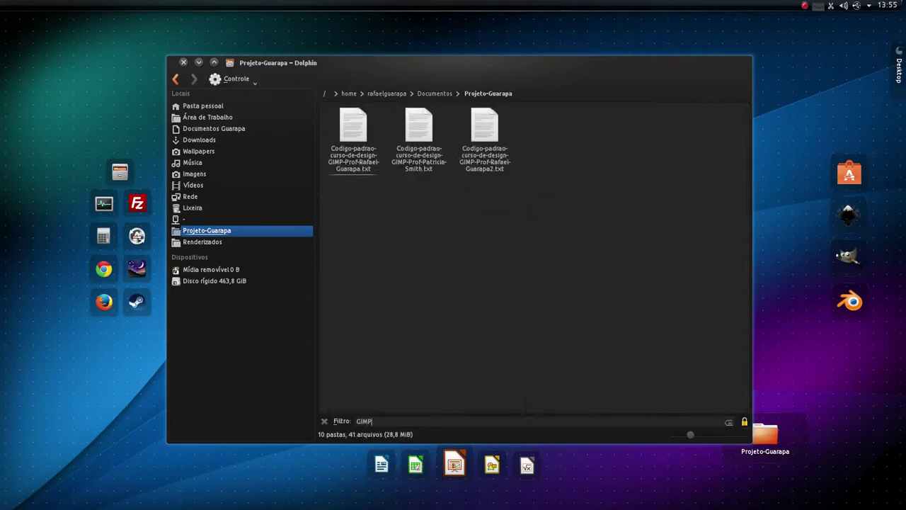
left_click(238, 141)
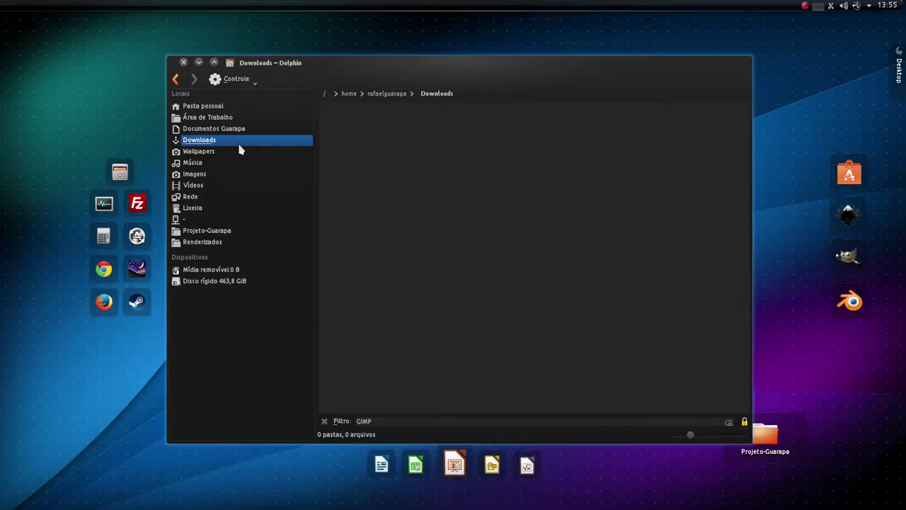
left_click(260, 134)
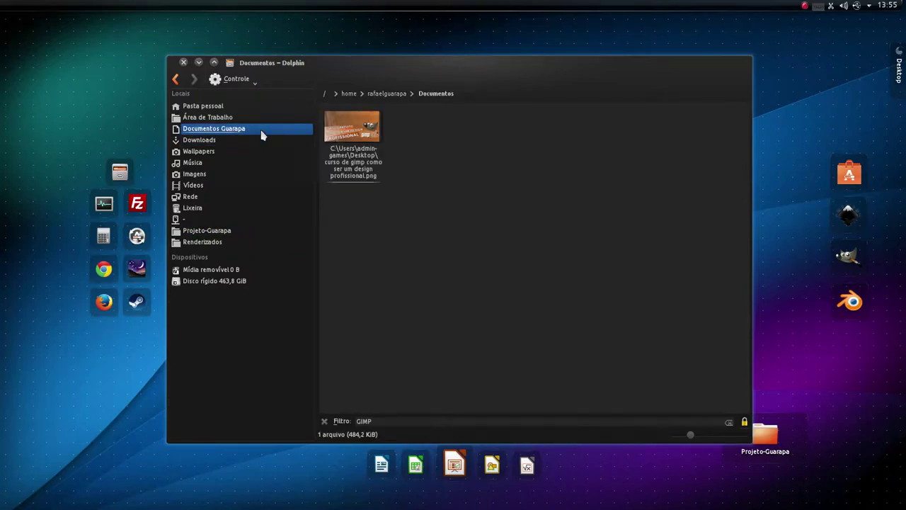
left_click(221, 118)
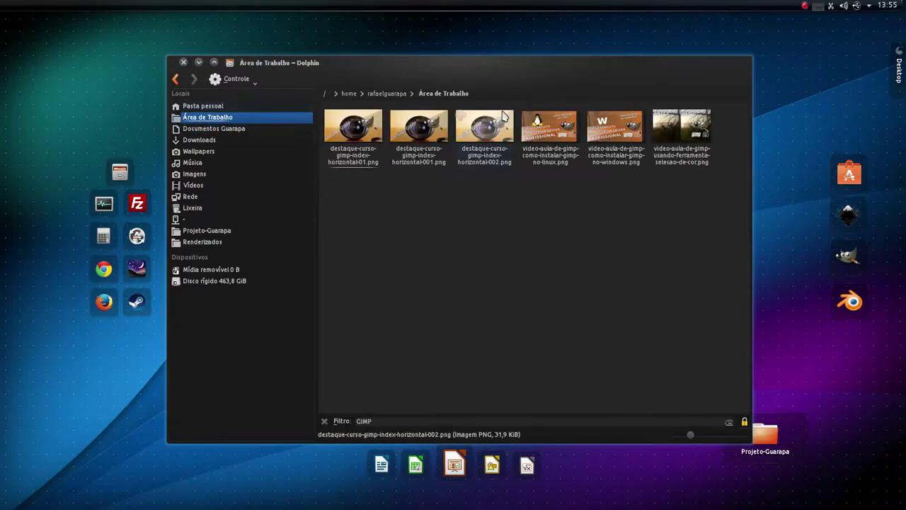
left_click(225, 107)
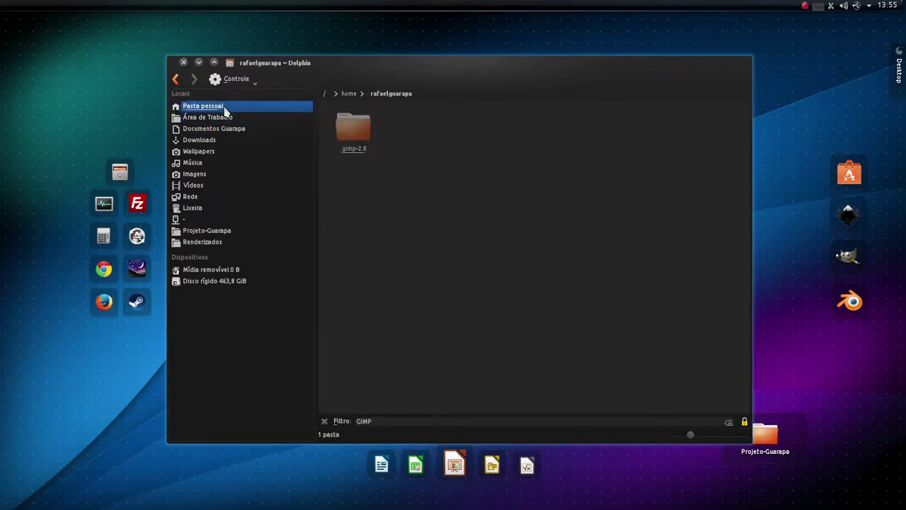
left_click(213, 151)
left_click(210, 162)
left_click(214, 173)
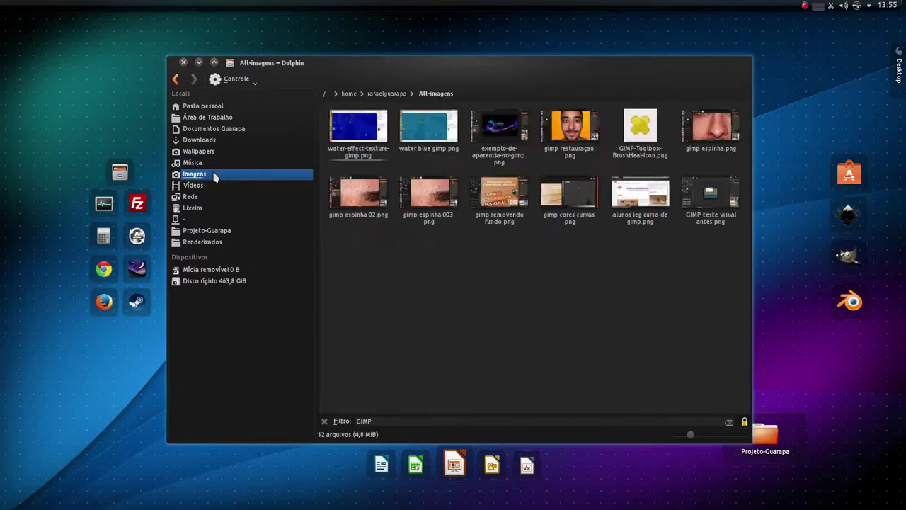
Browse Vídeos, Imagens, Documentos Guarapa, Pasta pessoal and Área de Trabalho with the "GIMP" filter locked
left_click(227, 185)
left_click(232, 175)
left_click(244, 130)
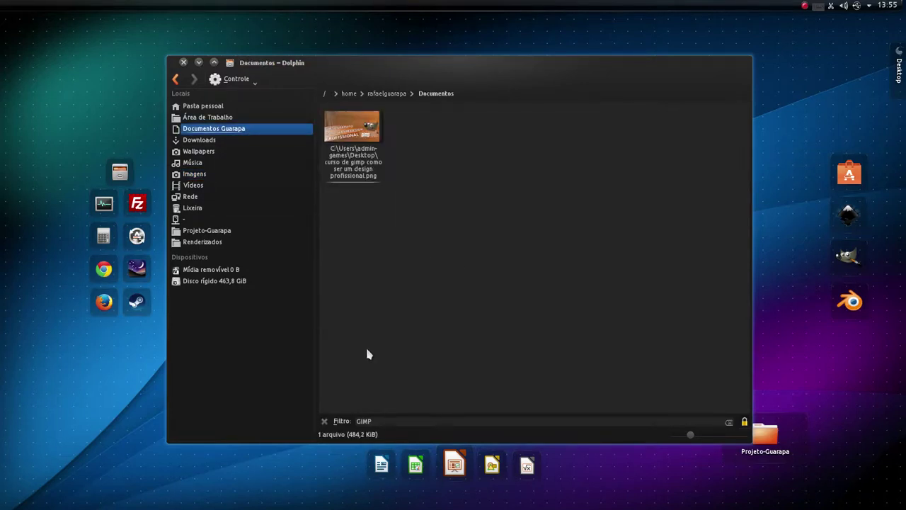
double_click(390, 423)
left_click(239, 106)
left_click(239, 119)
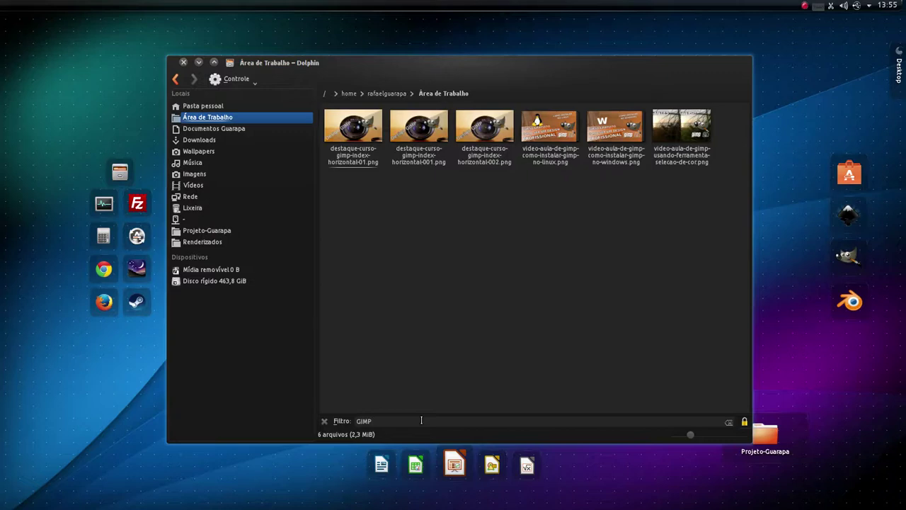
Close the filter bar and the Dolphin window, and reopen Dolphin in the middle of the desktop
left_click(325, 422)
left_click(184, 62)
mouse_move(4, 198)
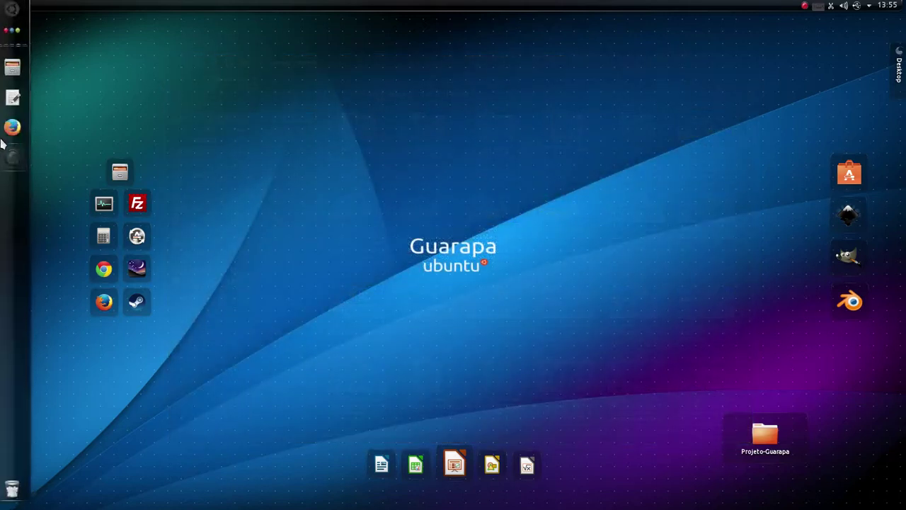
left_click(15, 67)
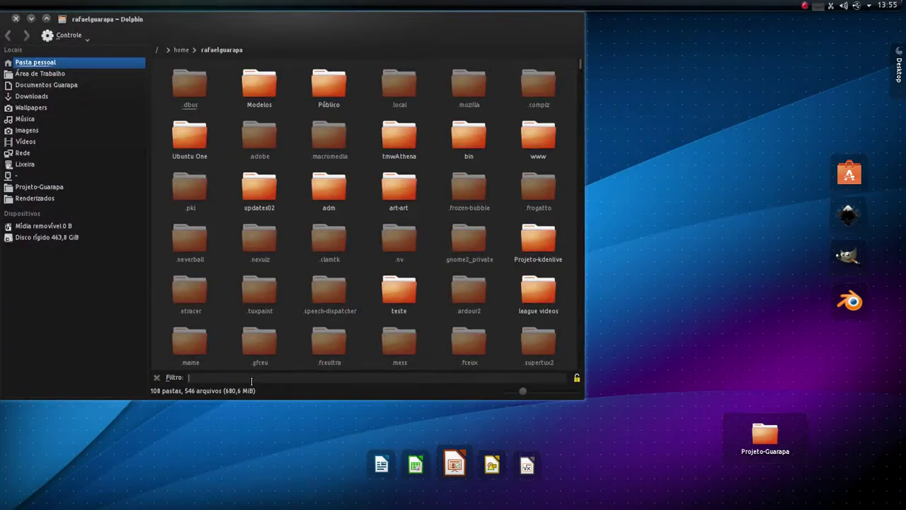
left_click_drag(287, 20, 469, 69)
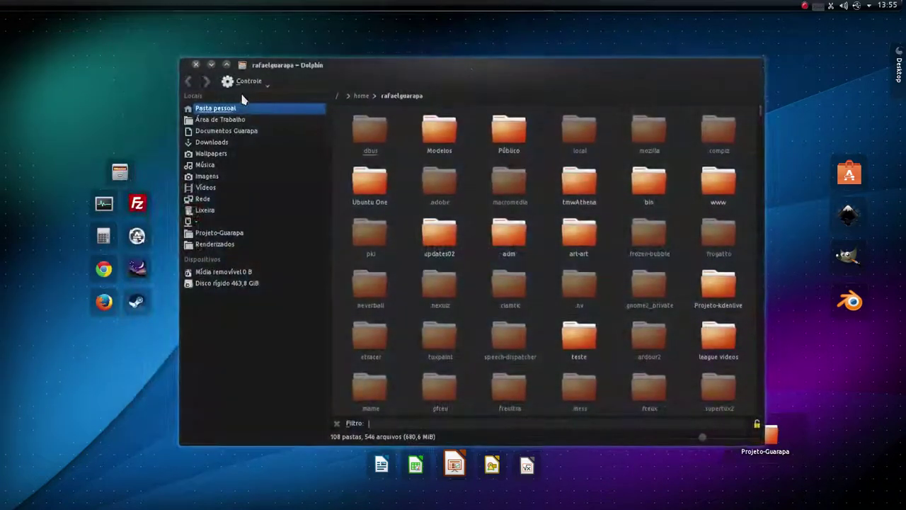
Turn off Exibir barra de filtro in Dolphin's Inicialização preferences, apply it, and turn the option back on
left_click(244, 83)
left_click(282, 366)
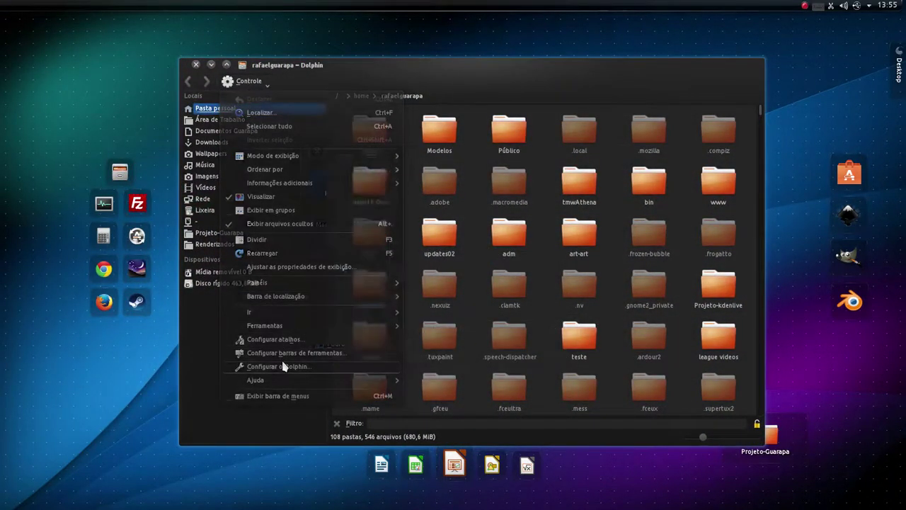
left_click(421, 289)
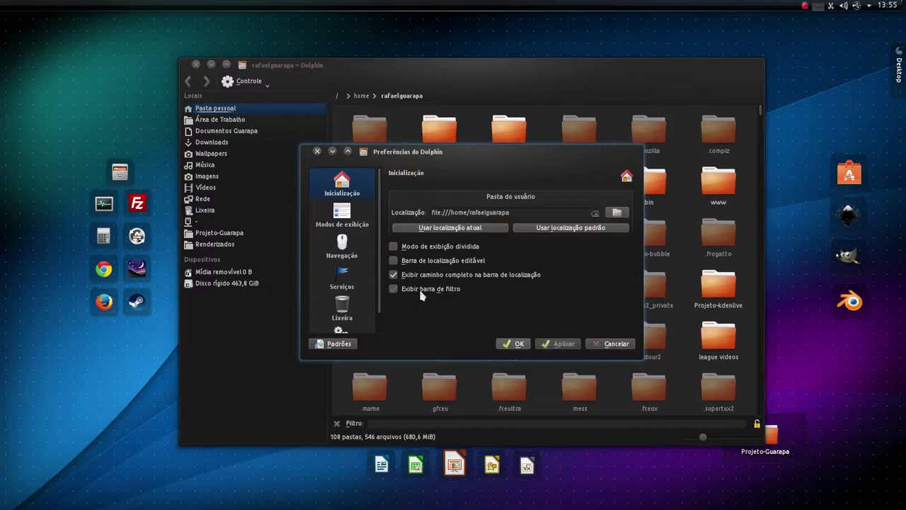
left_click(563, 344)
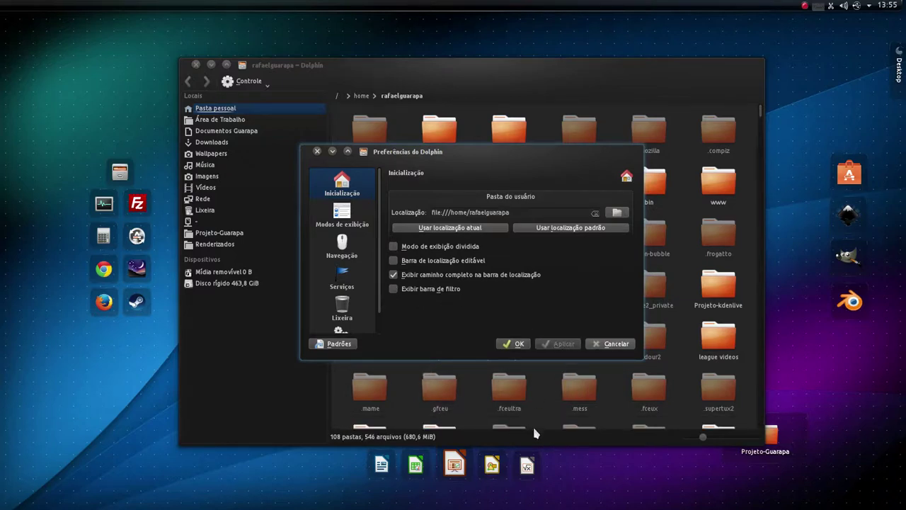
left_click(394, 289)
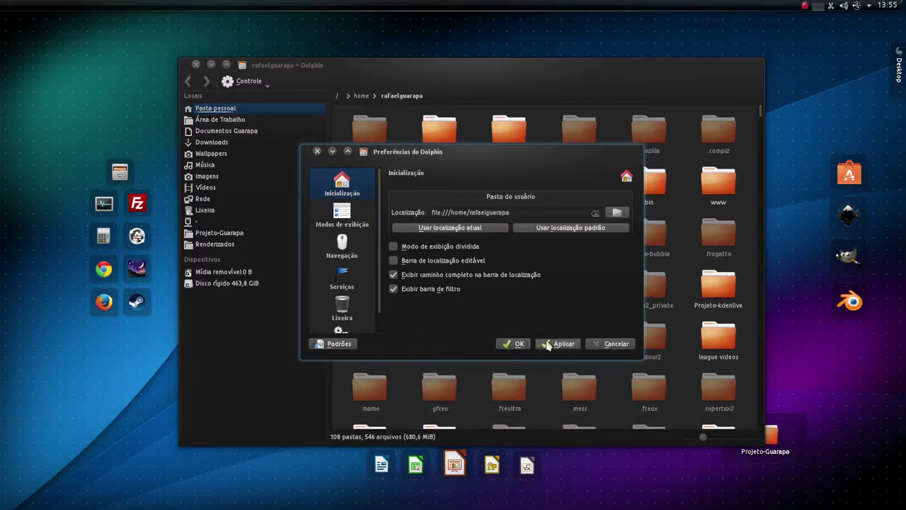
left_click(519, 344)
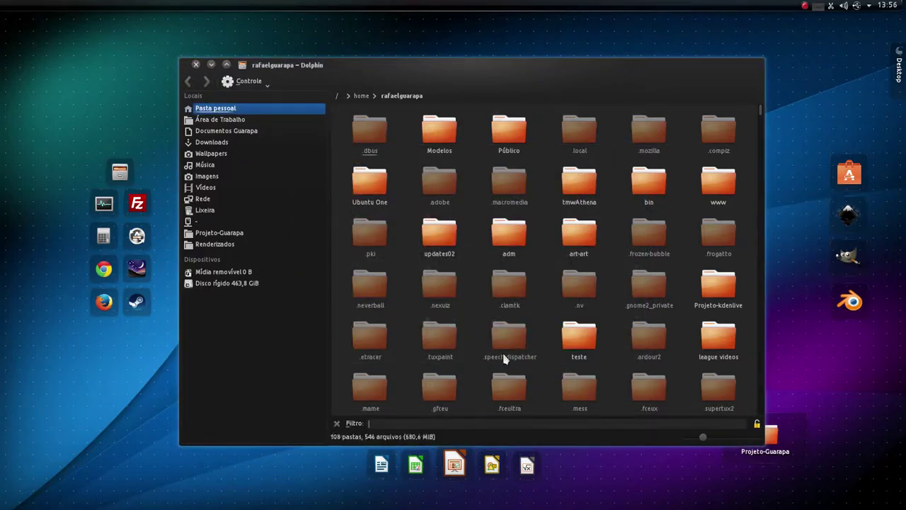
Filter Pasta pessoal by "minete" and select the .minetest folder
left_click(387, 423)
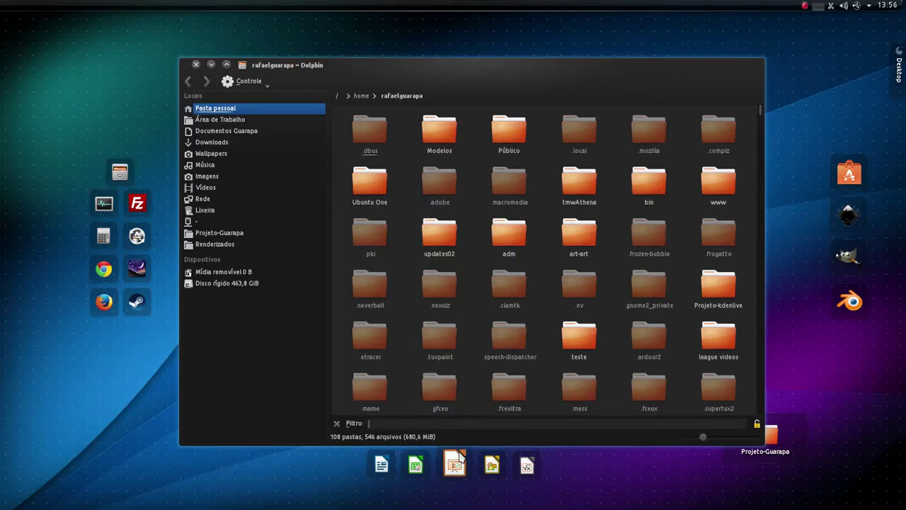
scroll(455, 315, "down", 1)
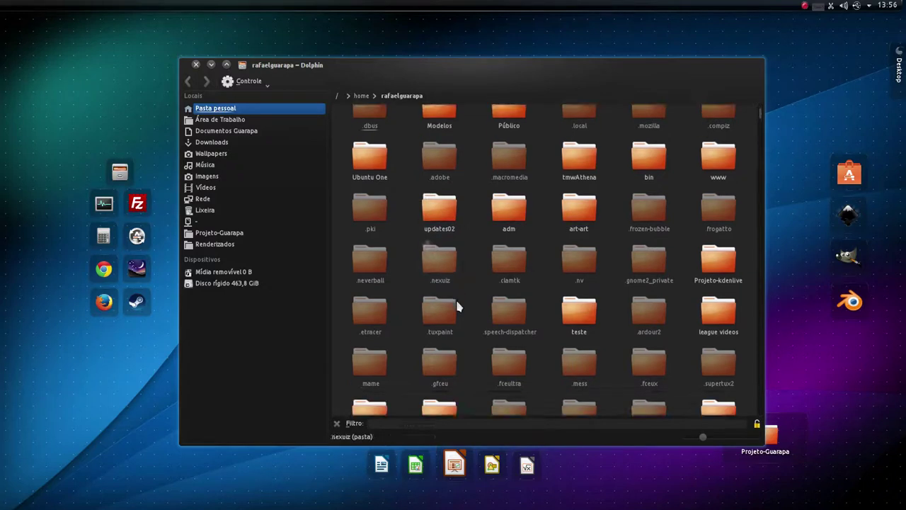
scroll(457, 306, "down", 5)
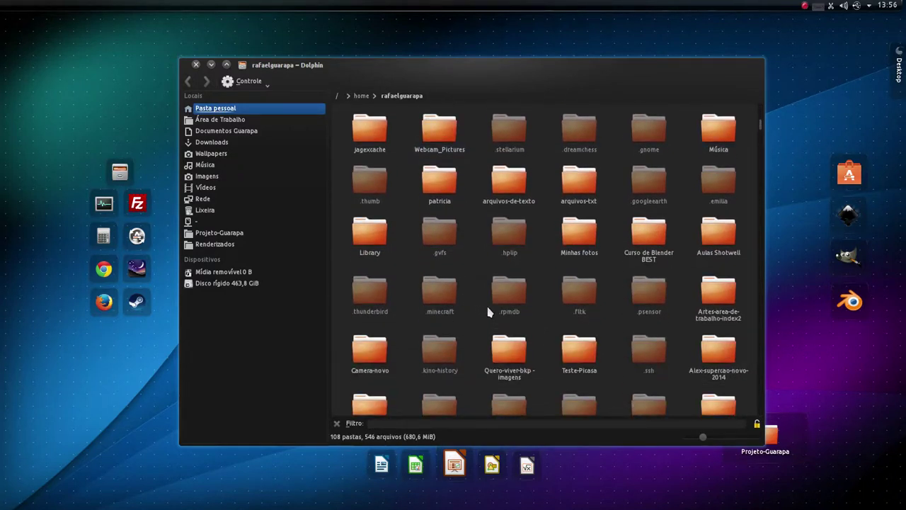
scroll(490, 288, "up", 5)
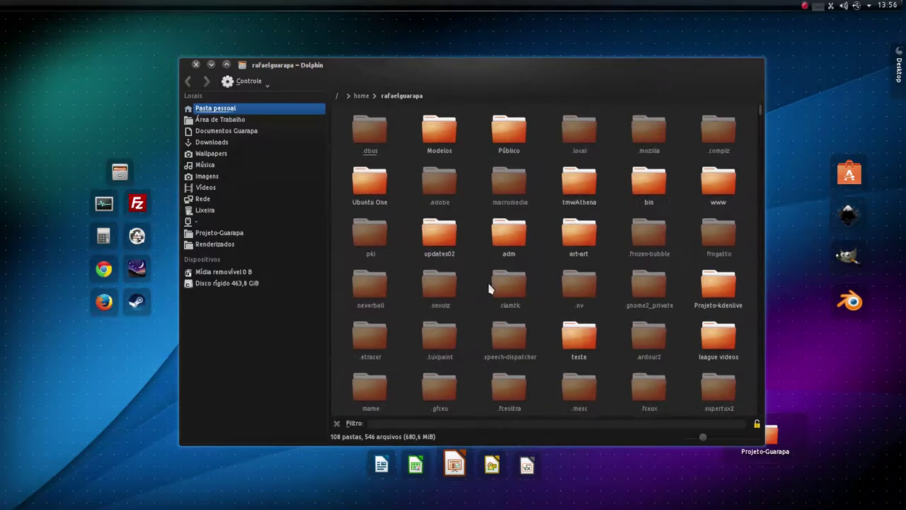
type("minete")
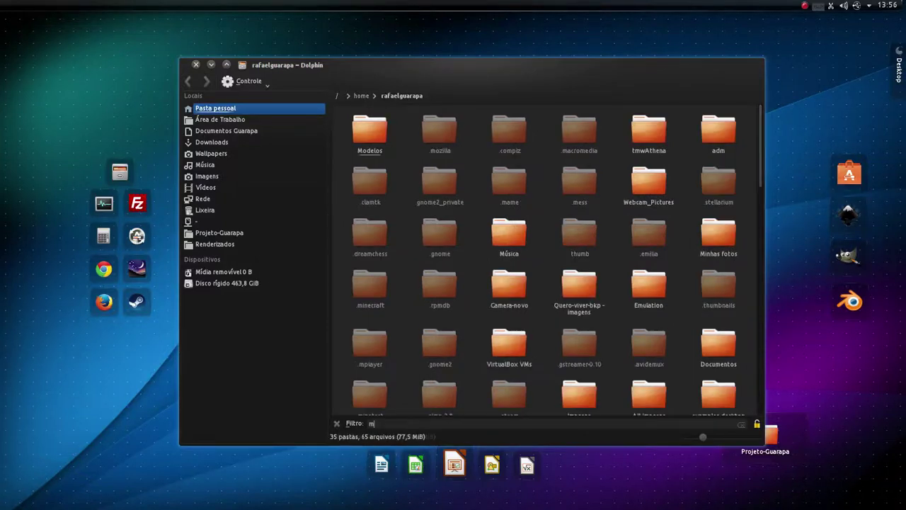
left_click(366, 133)
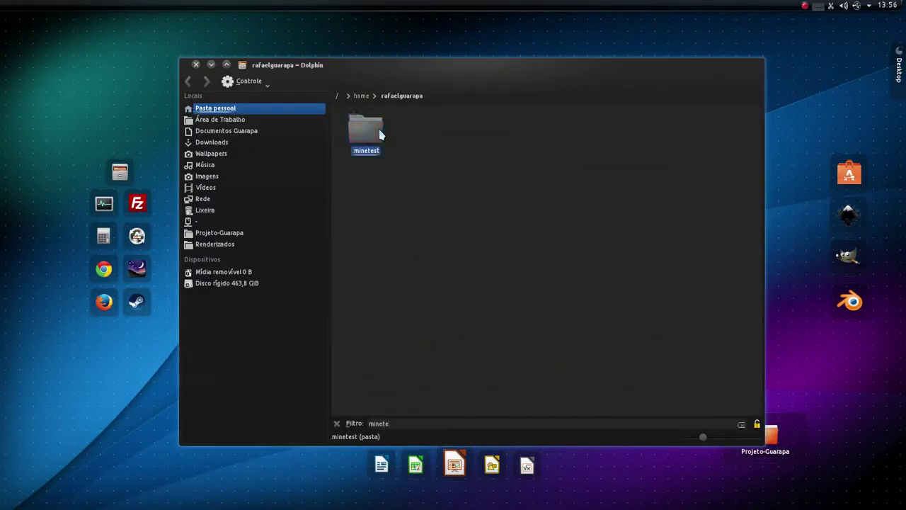
left_click(439, 278)
Clear the filter and locate the .minetest folder manually in the full Pasta pessoal listing
double_click(379, 423)
key("BackSpace")
scroll(414, 208, "down", 10)
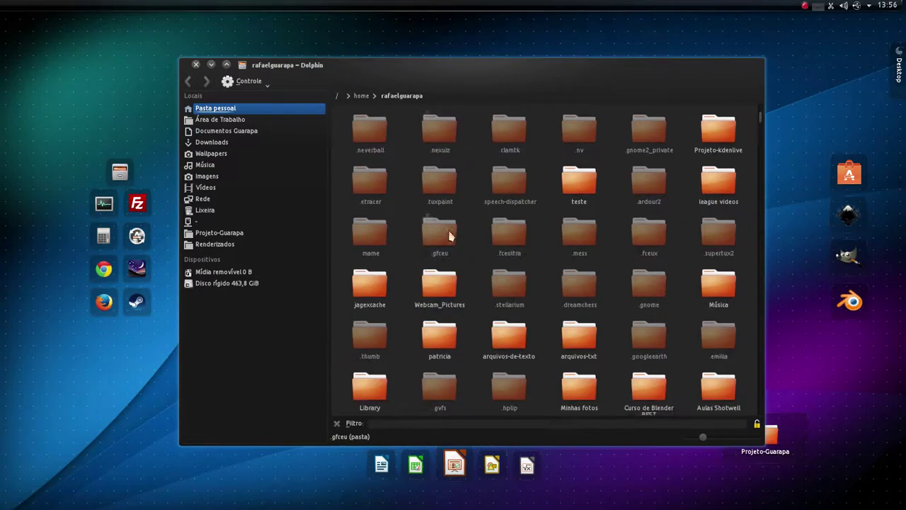
scroll(500, 322, "down", 3)
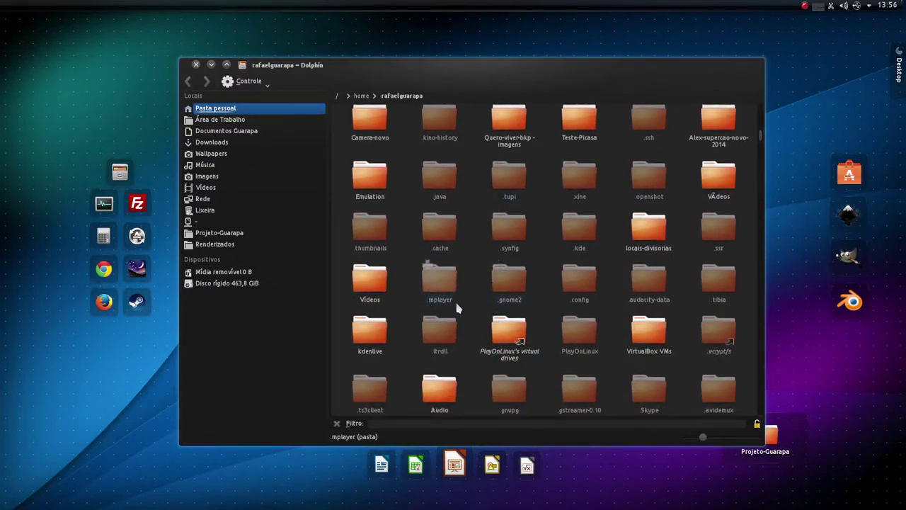
scroll(494, 314, "down", 2)
scroll(496, 297, "down", 2)
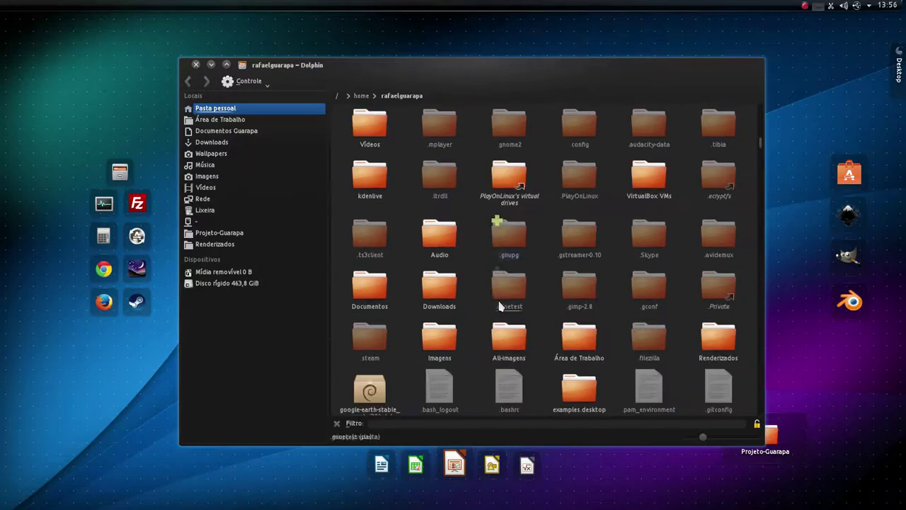
left_click(516, 301)
scroll(520, 315, "down", 10)
scroll(513, 212, "down", 10)
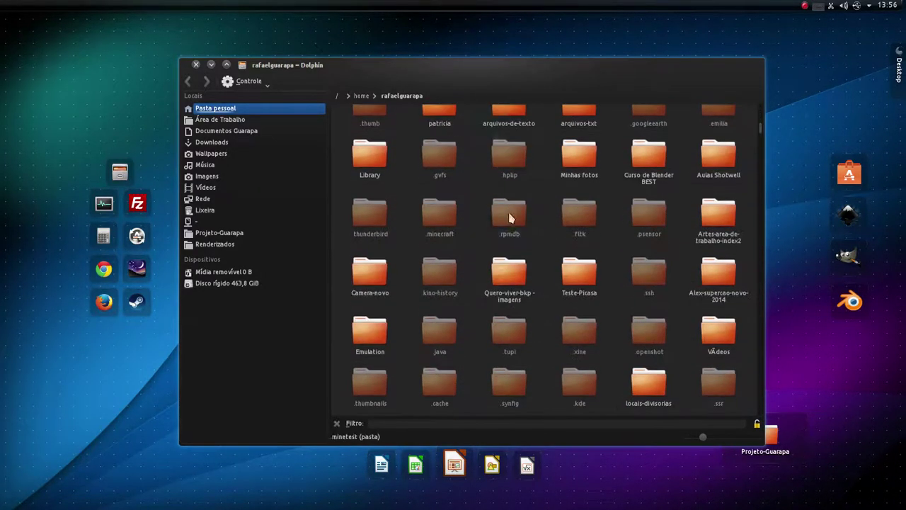
scroll(515, 305, "up", 4)
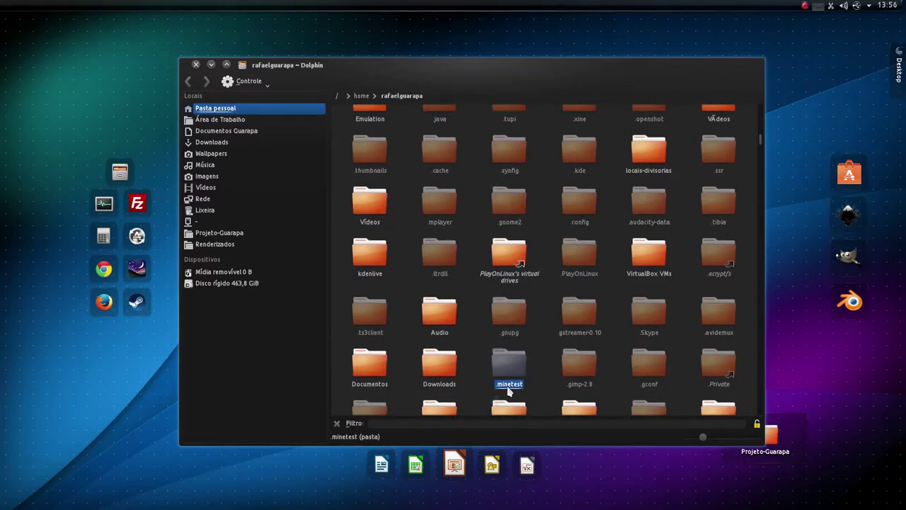
scroll(491, 348, "up", 6)
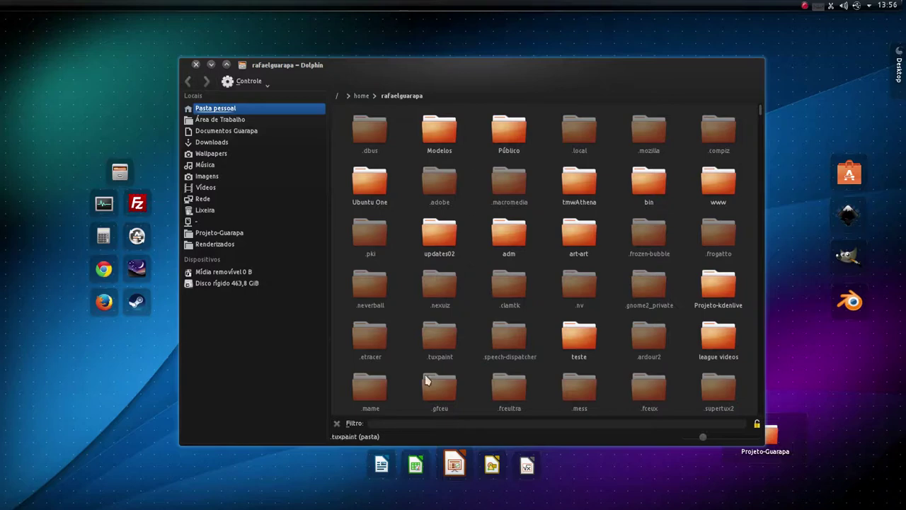
Filter Pasta pessoal by "minete", shorten it to "mine", restore "minete" and lock the filter
left_click(390, 423)
type("minete")
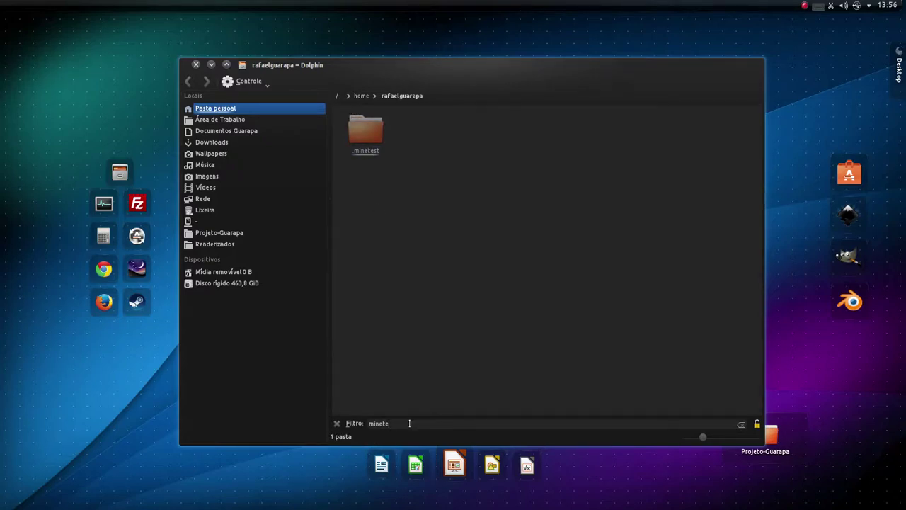
key("BackSpace")
key("BackSpace")
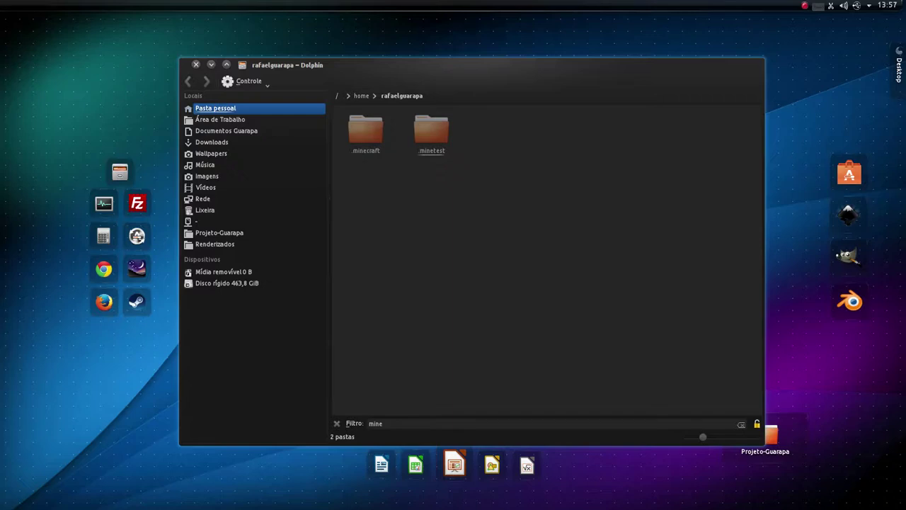
type("te")
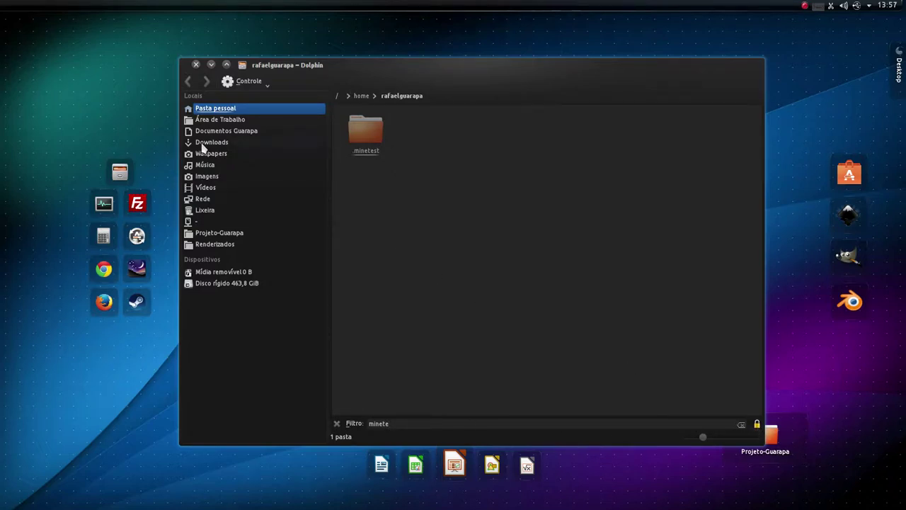
Browse Área de Trabalho, Documentos Guarapa, Downloads and Pasta pessoal with the "minete" filter locked
left_click(218, 121)
left_click(234, 134)
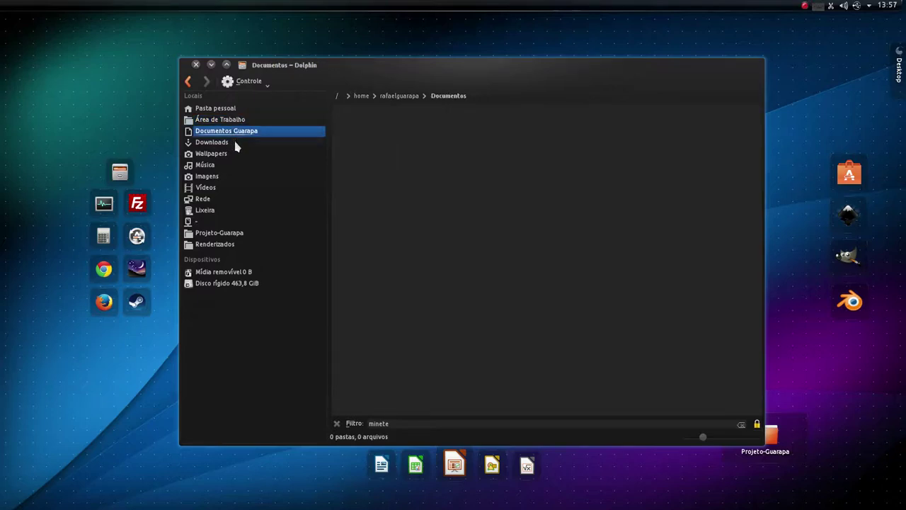
left_click(235, 145)
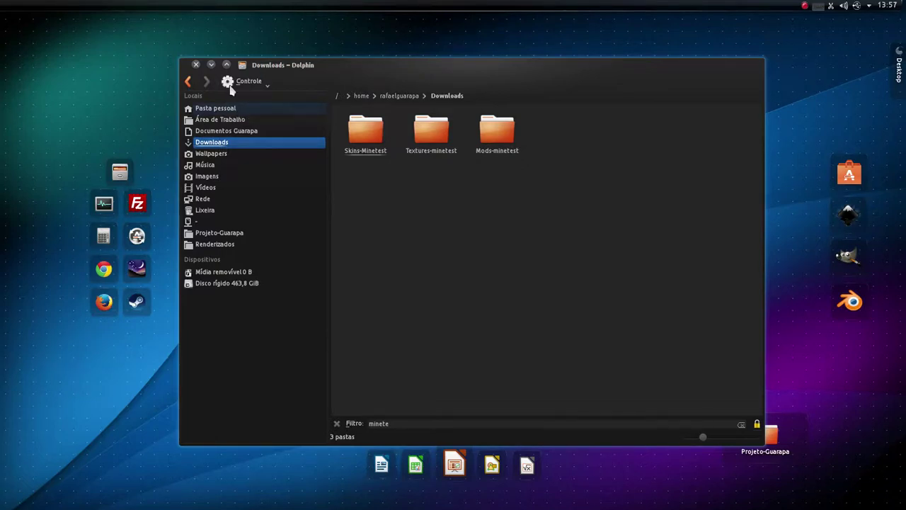
left_click(238, 111)
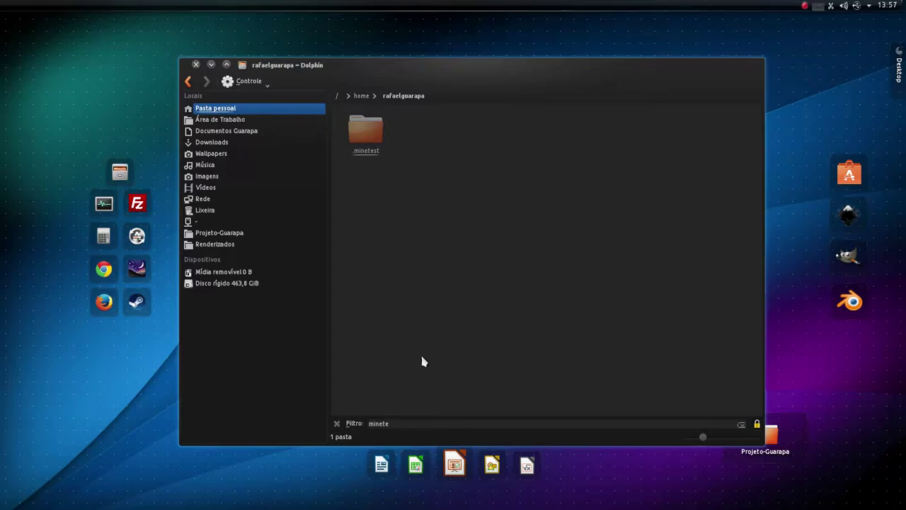